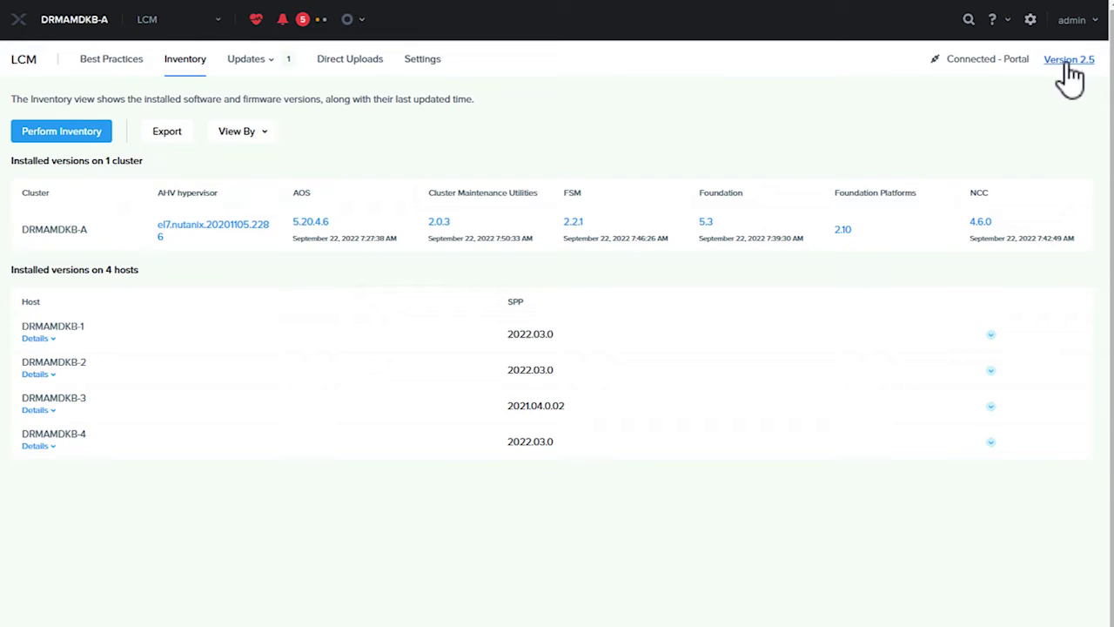
# Check the cluster's AOS, NCC and LCM versions in the About Nutanix information and close it.
pyautogui.click(1084, 22)
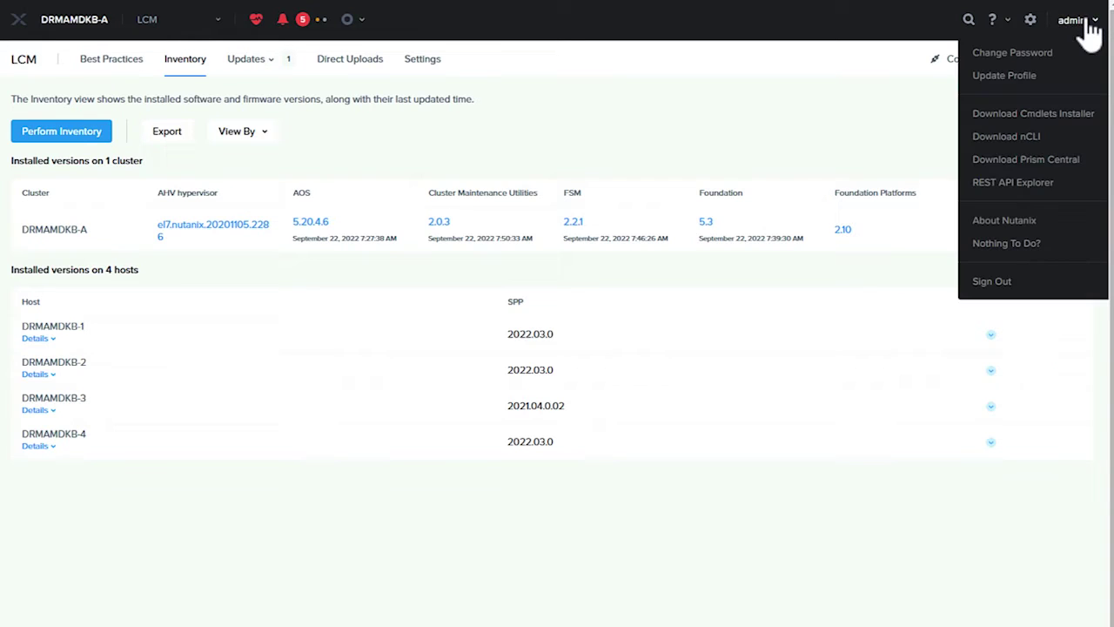
pyautogui.click(1012, 222)
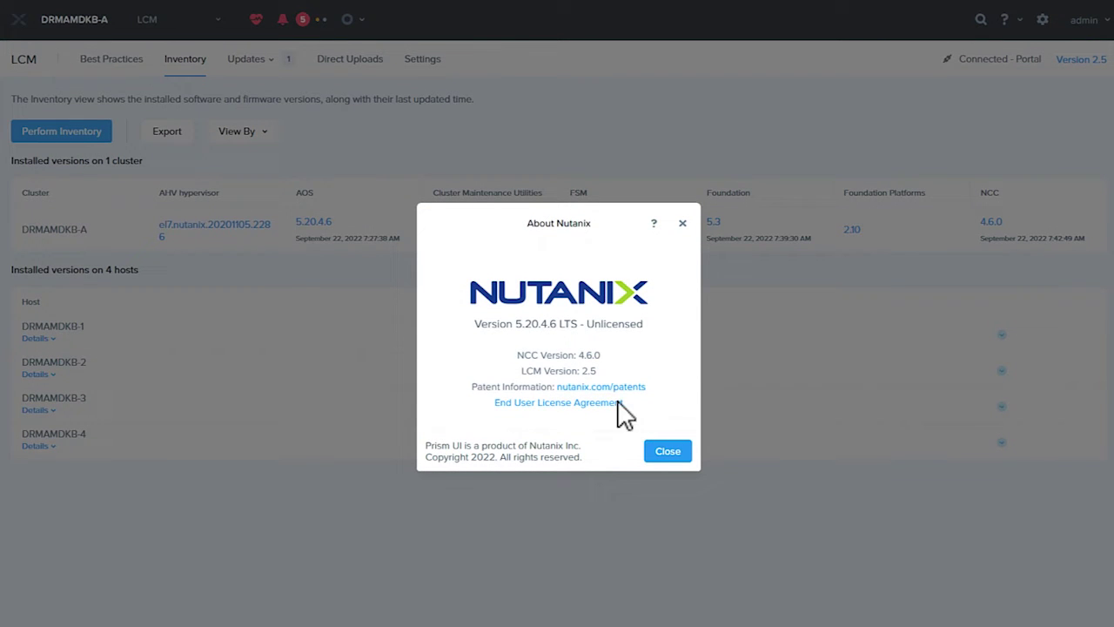
pyautogui.click(654, 455)
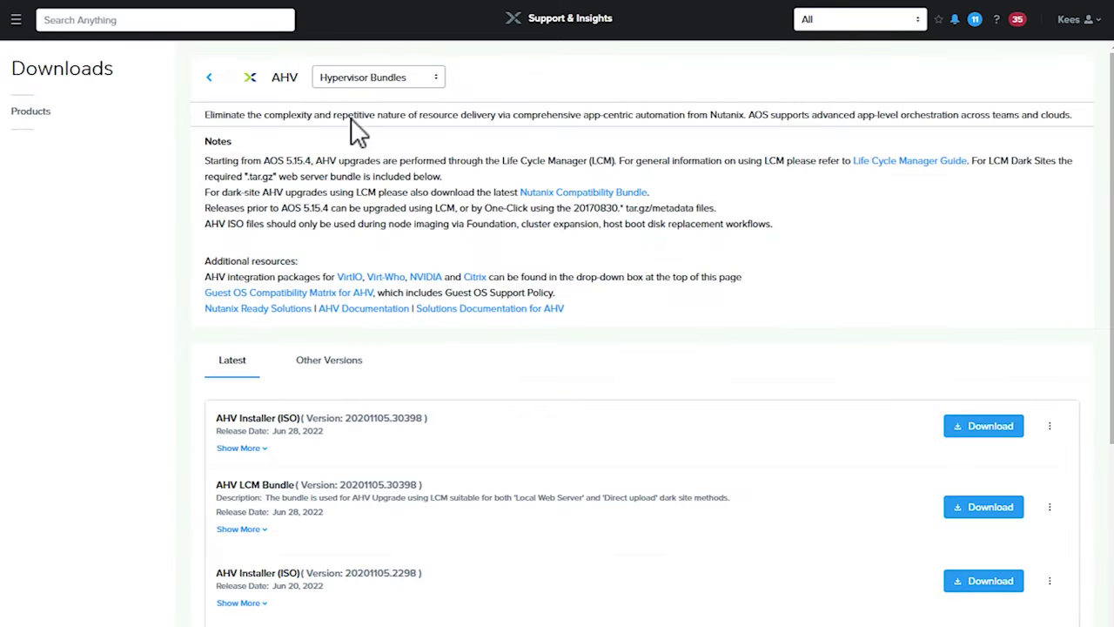
# In the Nutanix Support portal, switch the AHV downloads to NVIDIA and review the compatibility matrix down to the latest drivers.
pyautogui.click(364, 77)
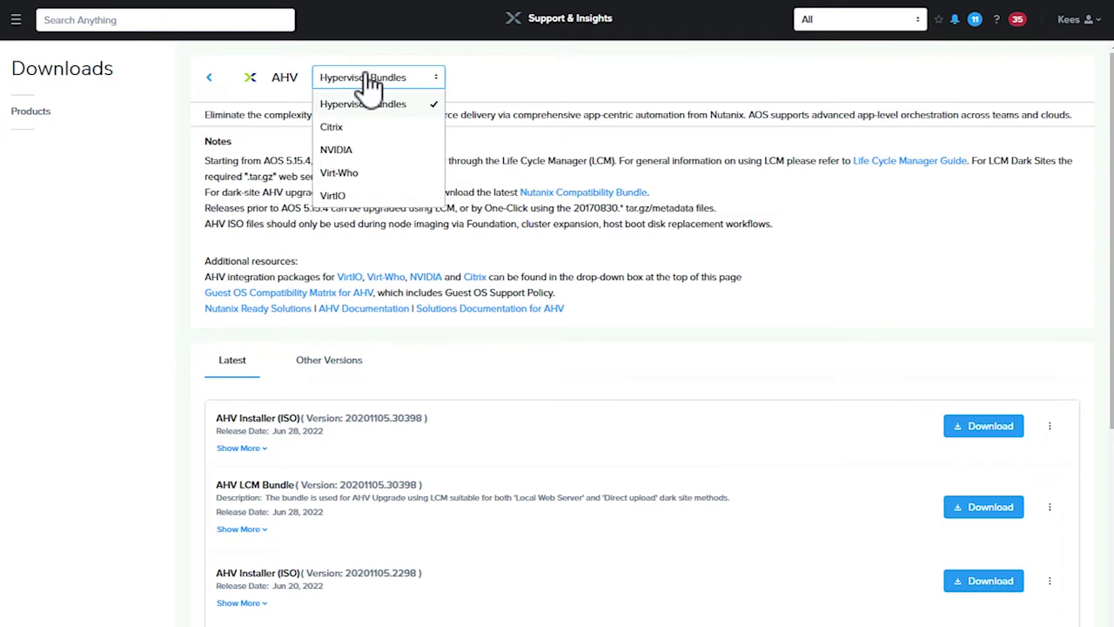
pyautogui.click(345, 148)
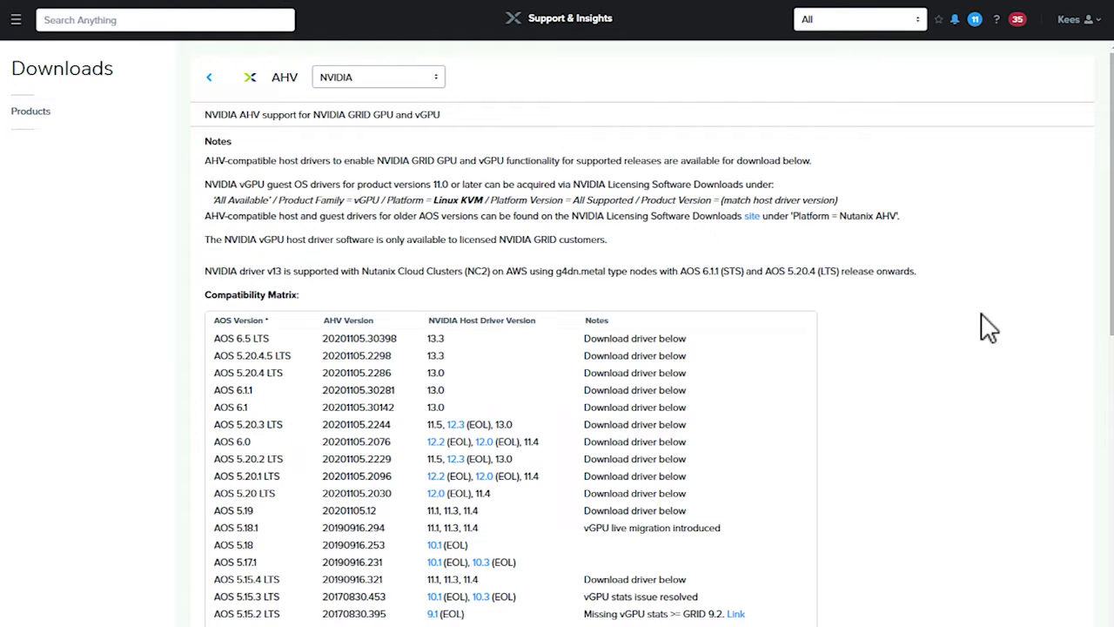
pyautogui.scroll(-3, 644, 334)
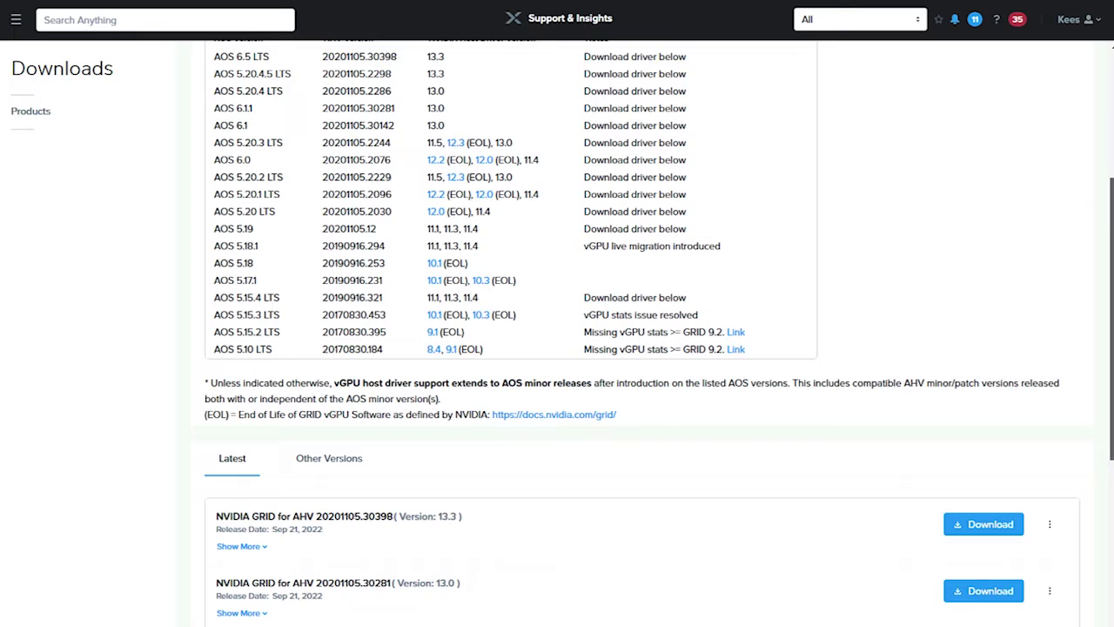
pyautogui.scroll(-1, 644, 334)
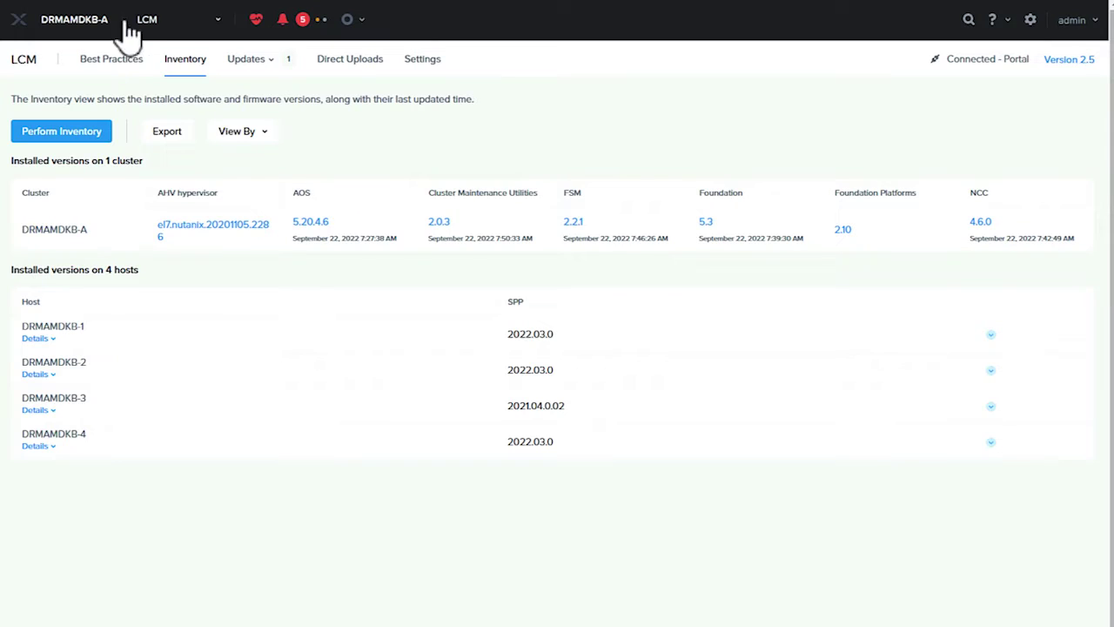
# Back in Prism's LCM inventory, check the installed AHV hypervisor version on each host.
pyautogui.click(144, 24)
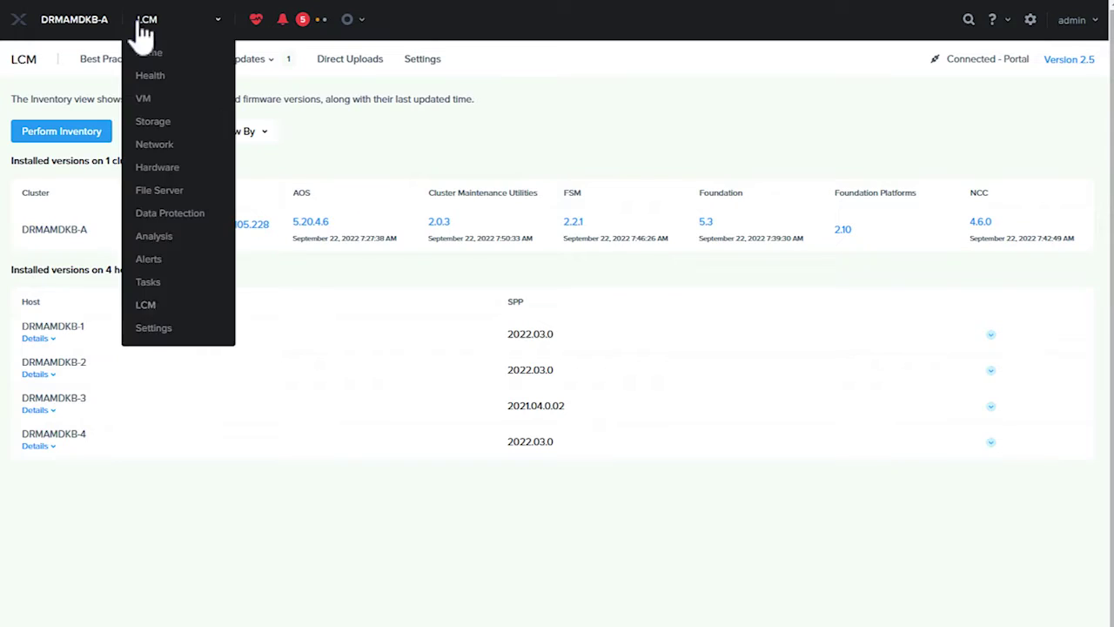
pyautogui.click(383, 130)
pyautogui.click(248, 229)
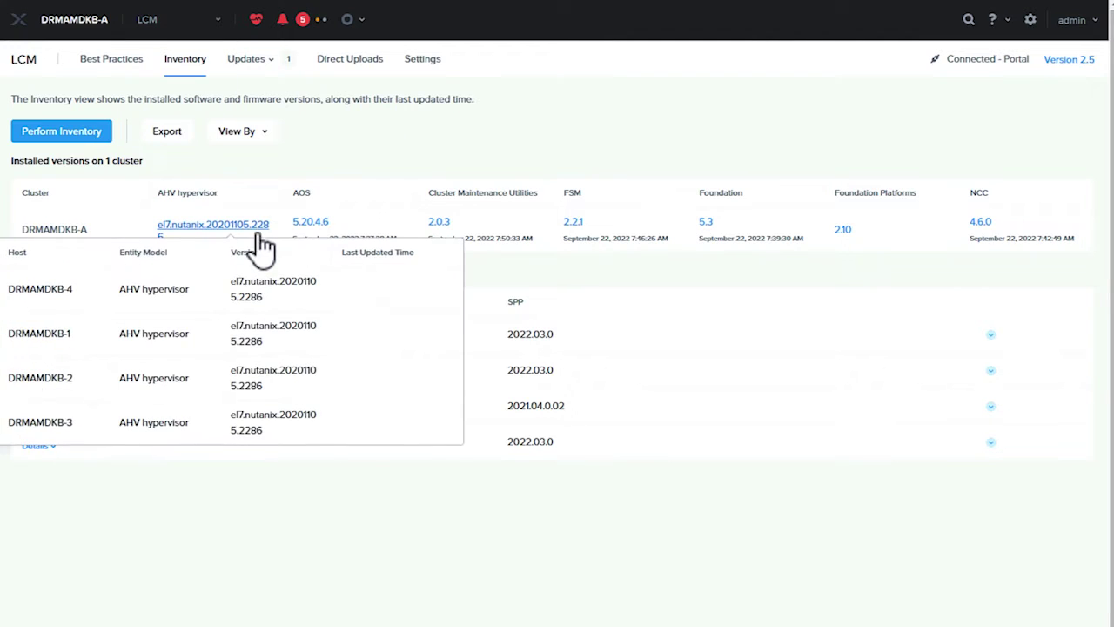
pyautogui.click(311, 166)
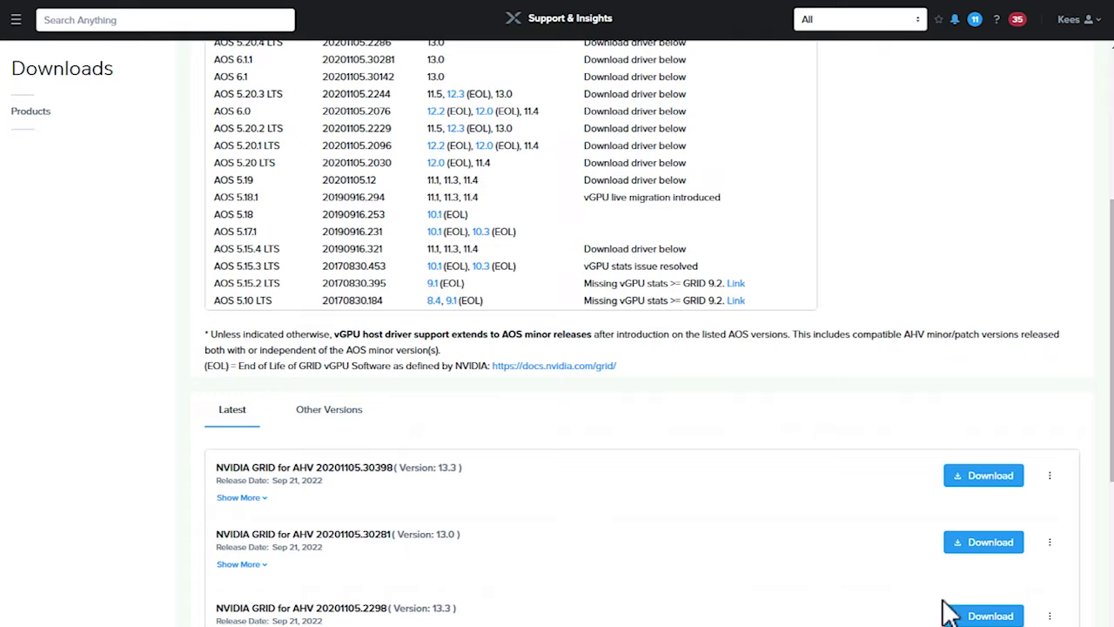
# In the Support portal, download NVIDIA GRID for AHV 20201105.2298 (version 13.3), confirming the vGPU licence and accepting the software license agreement.
pyautogui.click(990, 613)
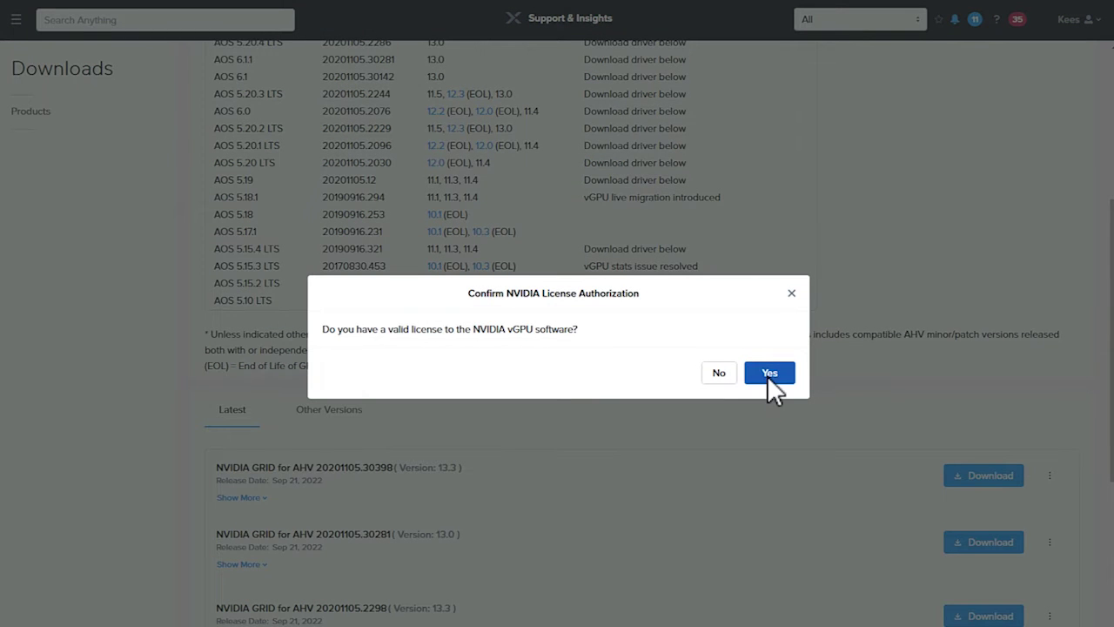
pyautogui.click(767, 375)
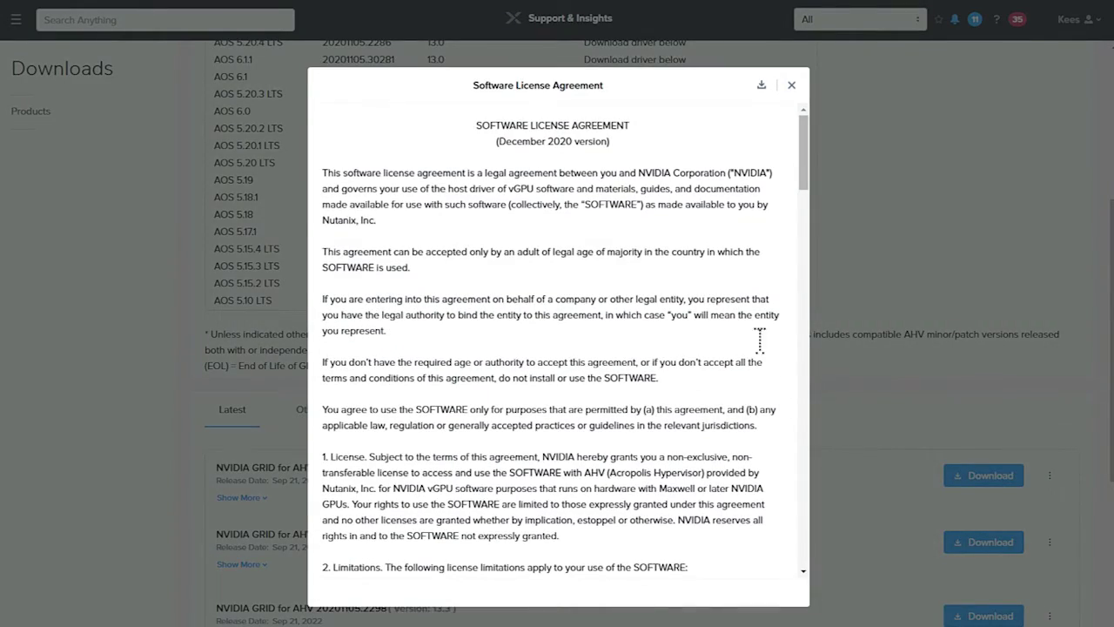
pyautogui.scroll(-20, 759, 342)
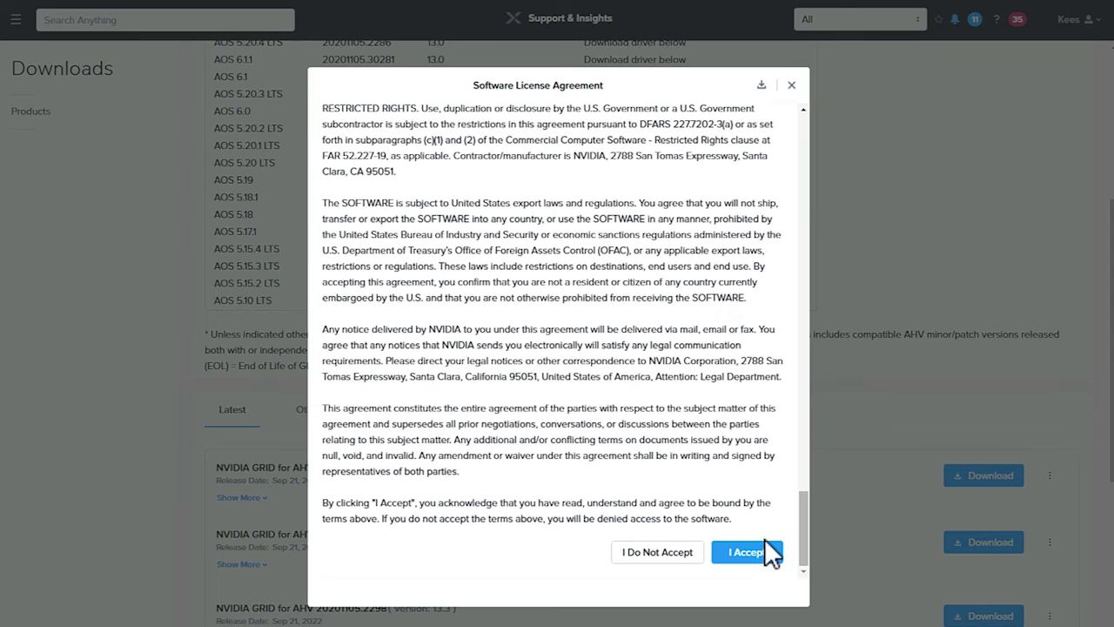
pyautogui.click(765, 557)
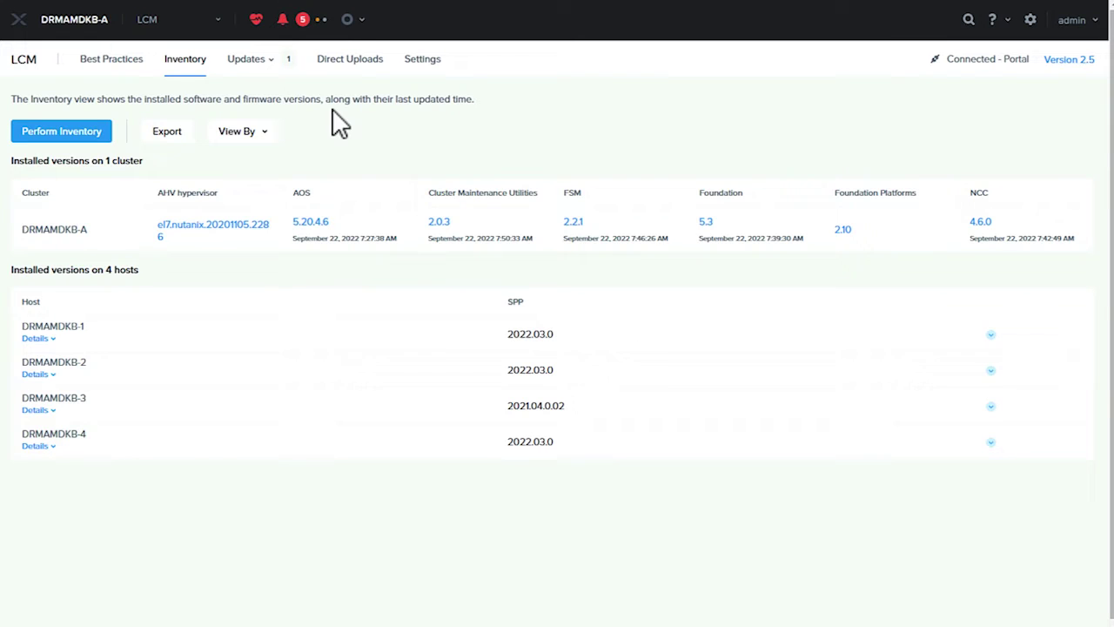
# In Prism's LCM, start a direct upload with lcm_nvidia_5.4.109-2.el7.nutanix.20201105.2298-470.129.04.tar.gz as the LCM bundle.
pyautogui.click(346, 62)
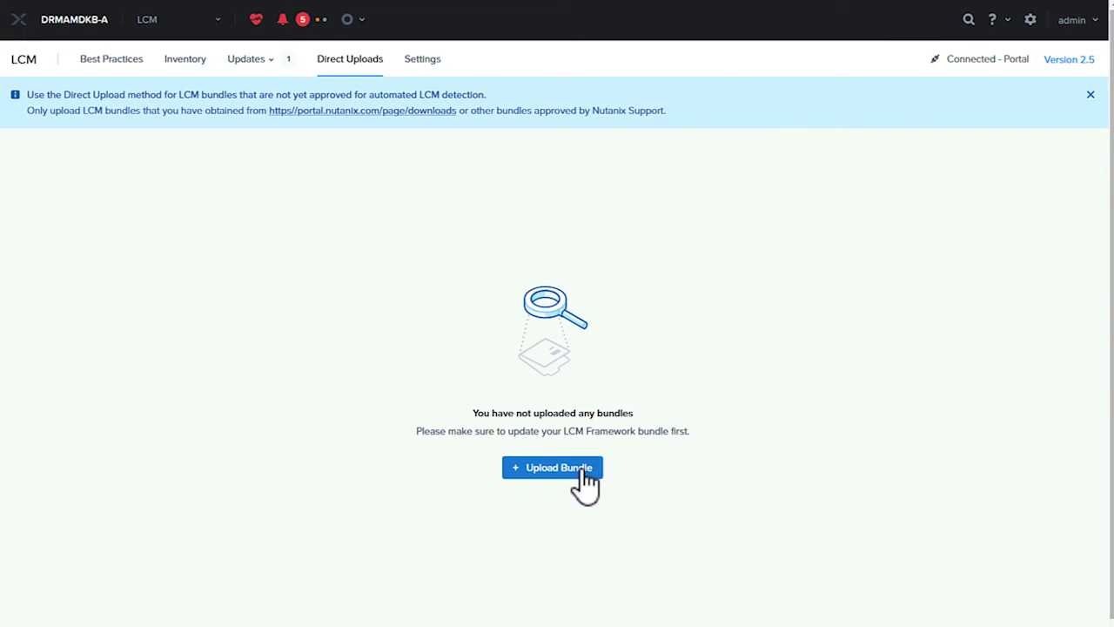
pyautogui.click(581, 467)
pyautogui.click(672, 344)
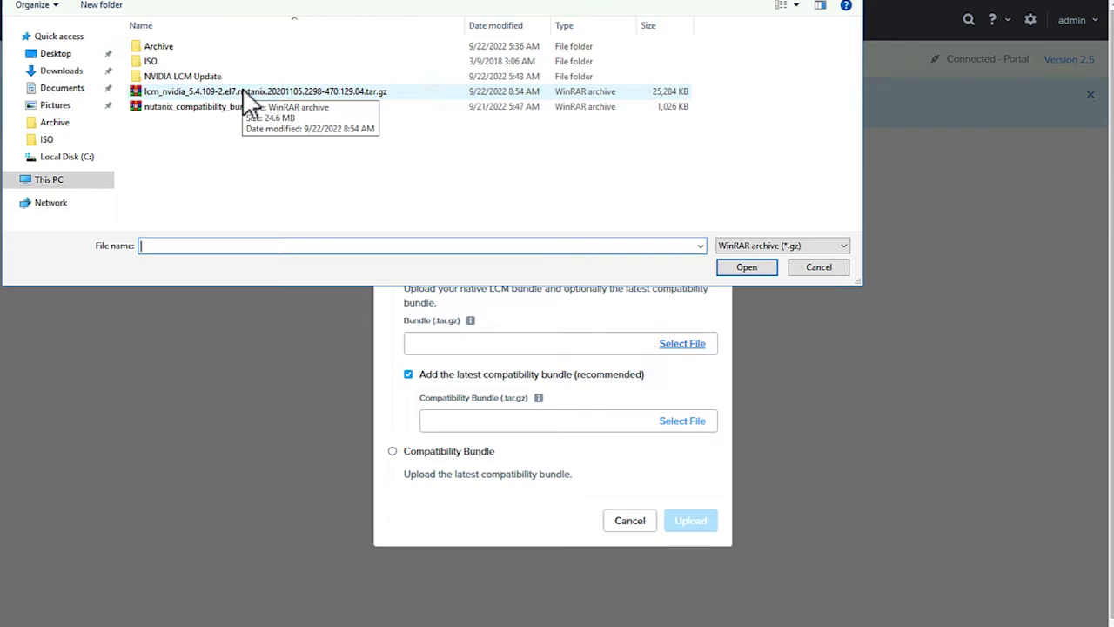
pyautogui.click(244, 91)
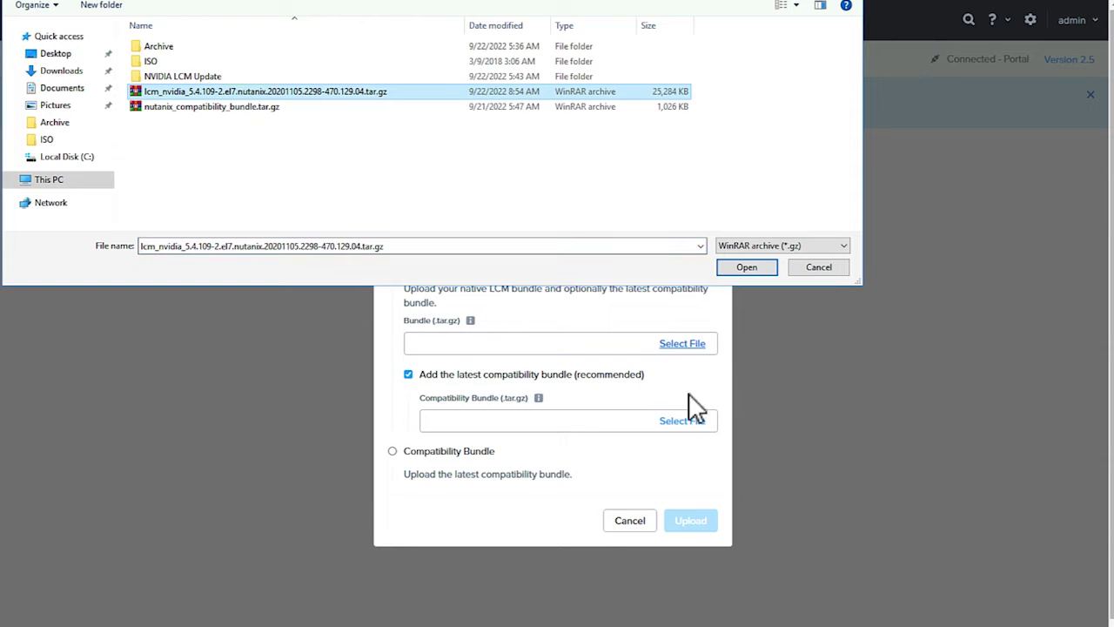
pyautogui.click(735, 267)
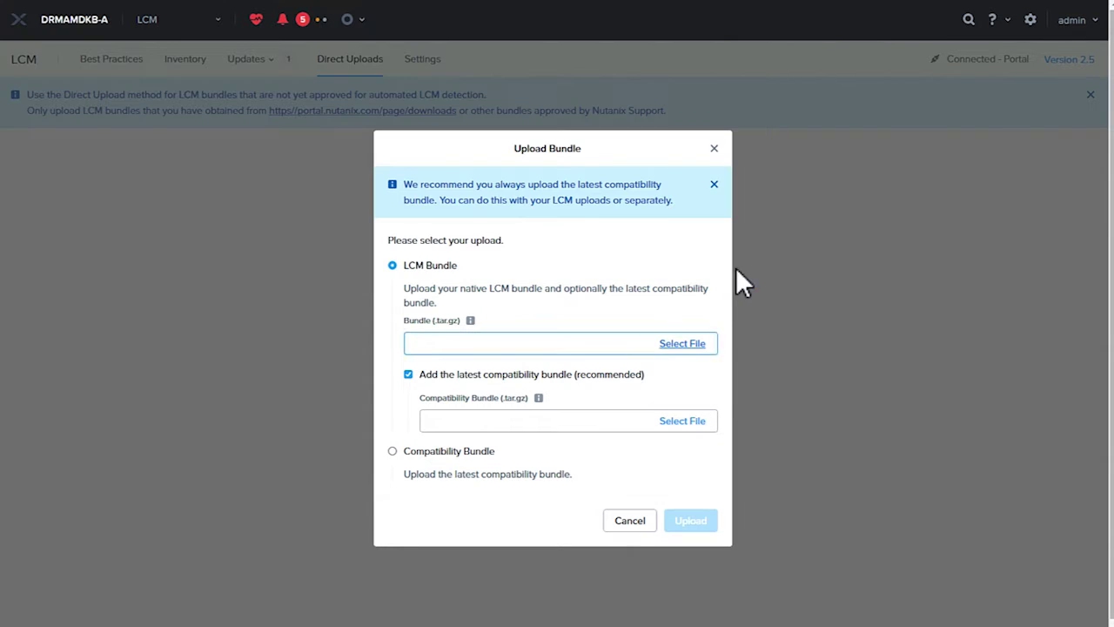
# Add nutanix_compatibility_bundle.tar.gz as the compatibility bundle and upload both files.
pyautogui.click(683, 420)
pyautogui.doubleClick(232, 106)
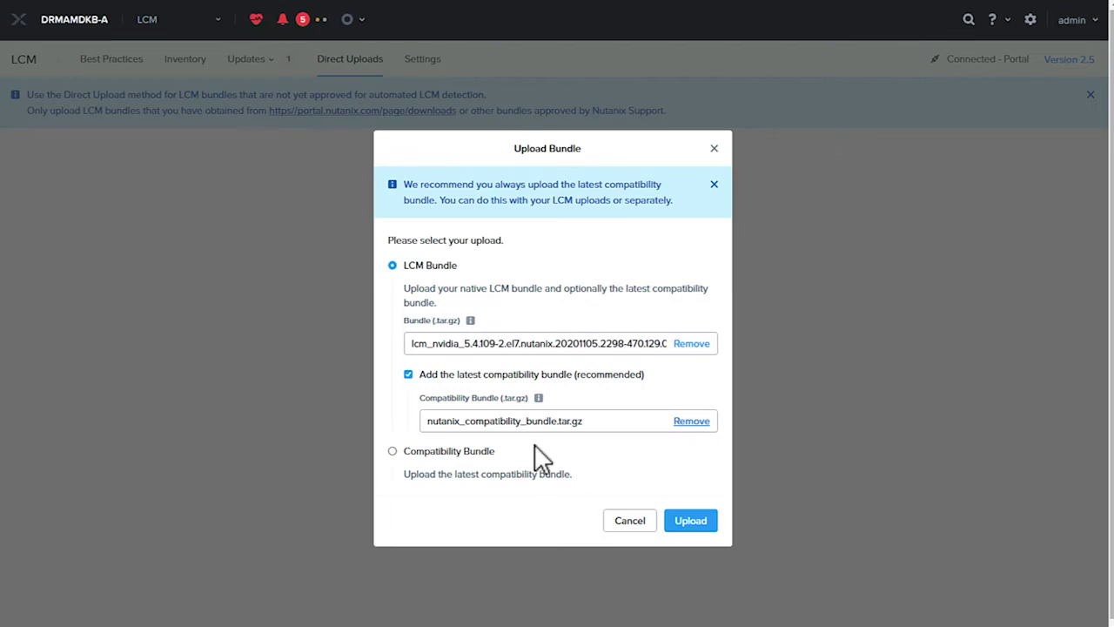
pyautogui.click(687, 521)
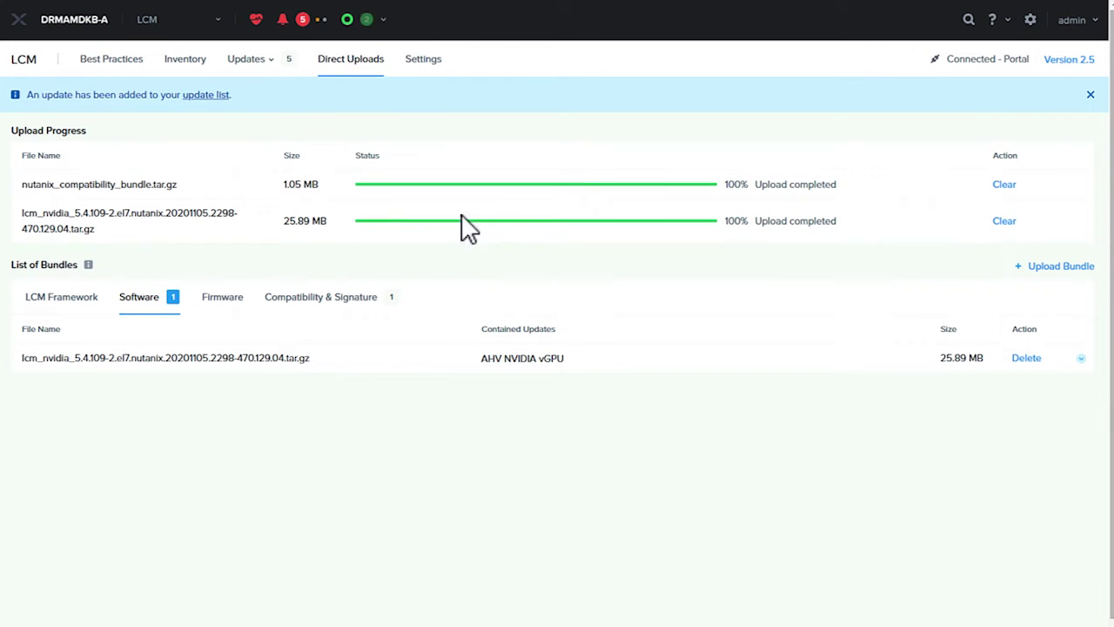
# Review the available software and firmware updates, ending on the software updates list.
pyautogui.click(271, 61)
pyautogui.click(244, 88)
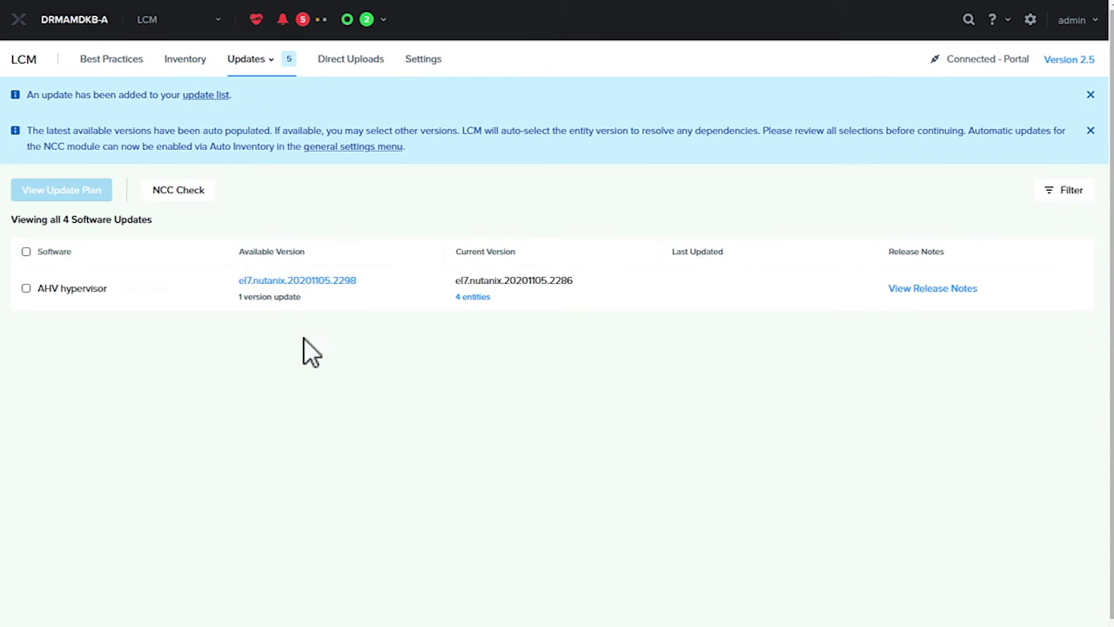
pyautogui.click(253, 60)
pyautogui.click(250, 112)
pyautogui.click(249, 63)
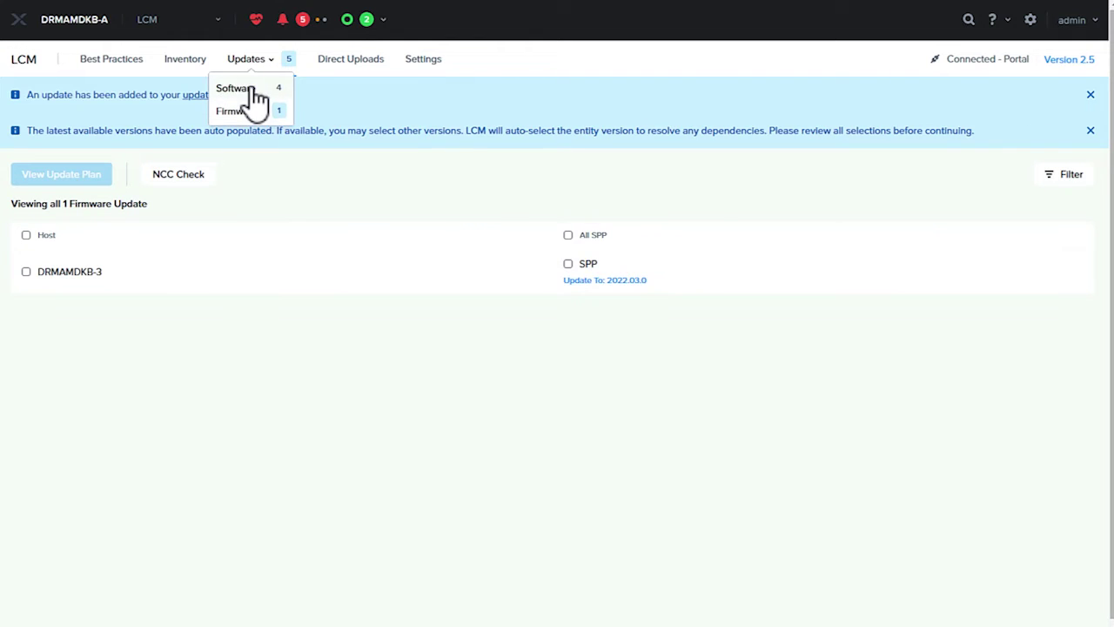
pyautogui.click(249, 88)
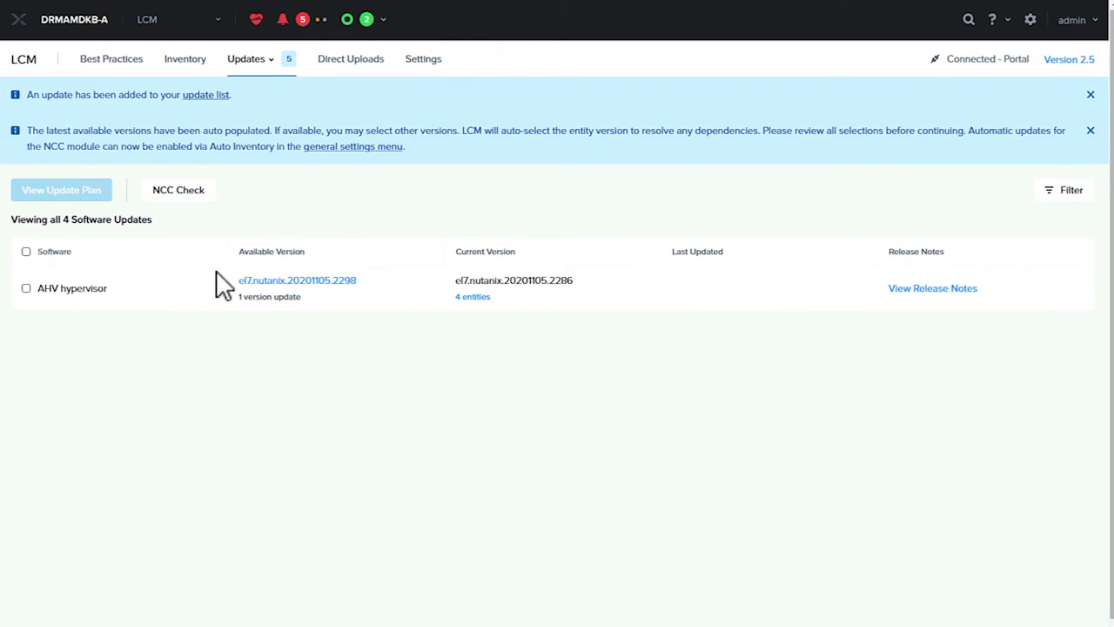
# Select all software updates, review the plan for AHV hypervisor el7.nutanix.20201105.2298 and apply the 4 updates.
pyautogui.click(26, 251)
pyautogui.click(65, 188)
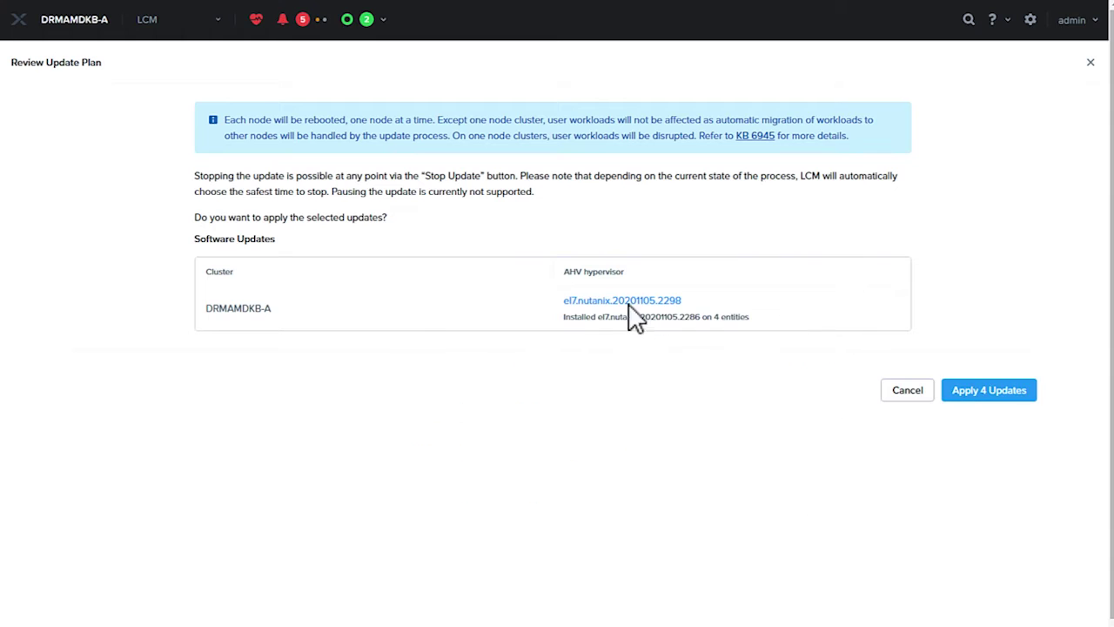
pyautogui.moveTo(628, 305)
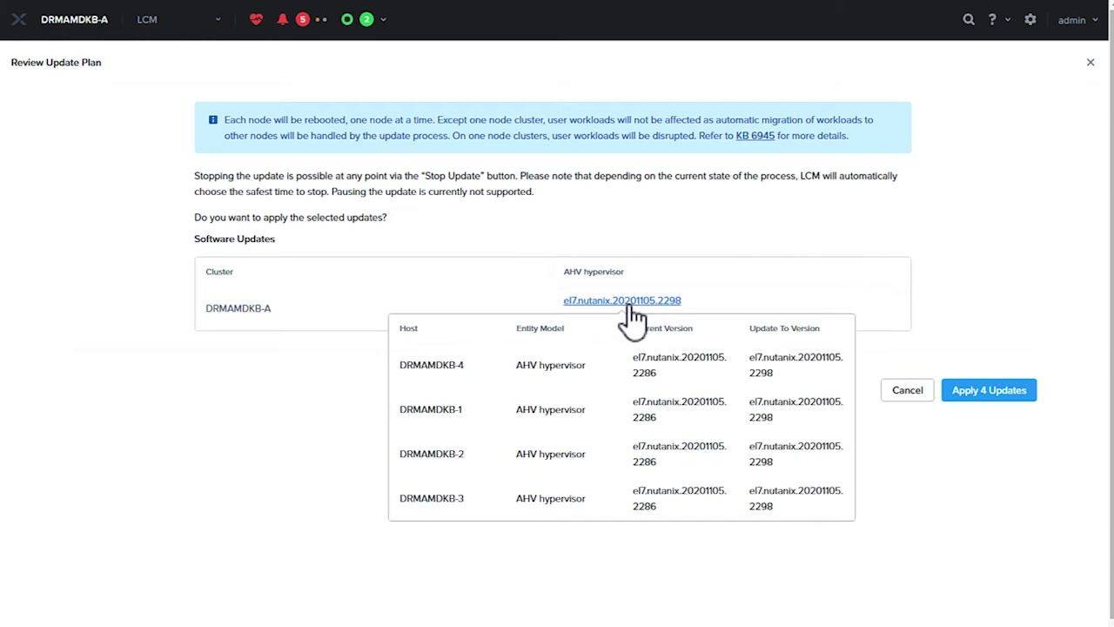
pyautogui.click(990, 396)
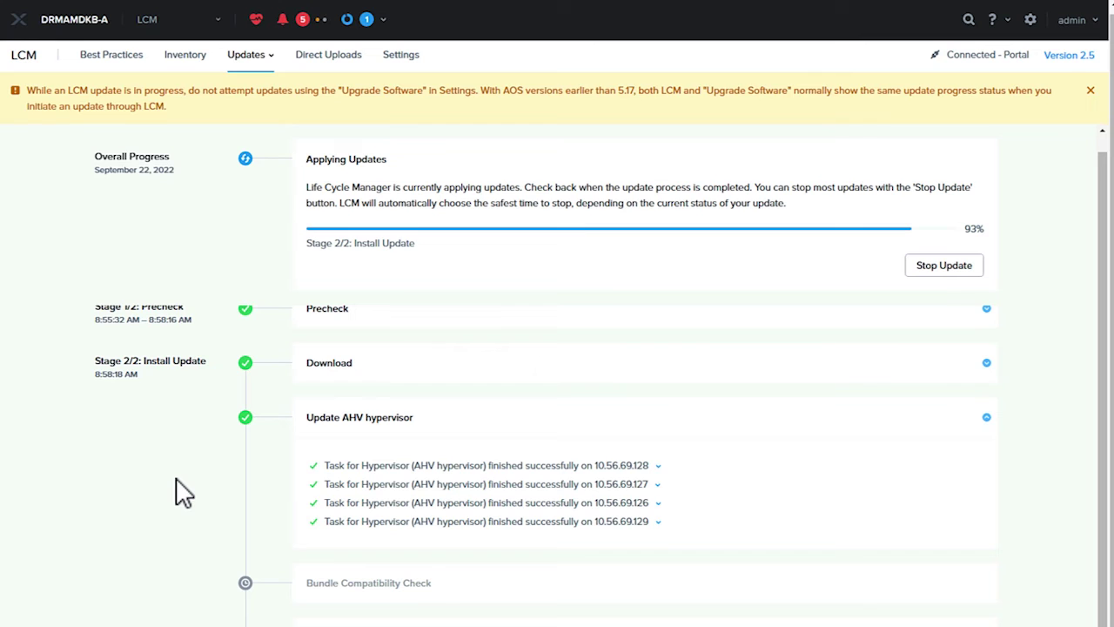
# Expand the Bundle Compatibility Check of the running update and look through its finished checks.
pyautogui.click(954, 584)
pyautogui.scroll(-3, 609, 592)
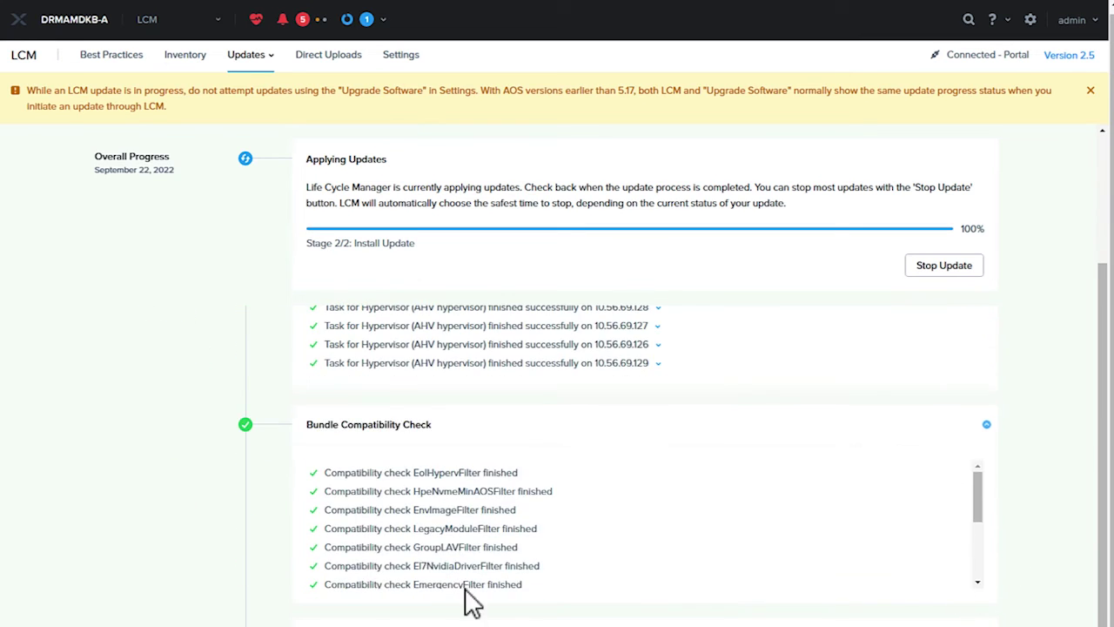
pyautogui.scroll(-5, 468, 597)
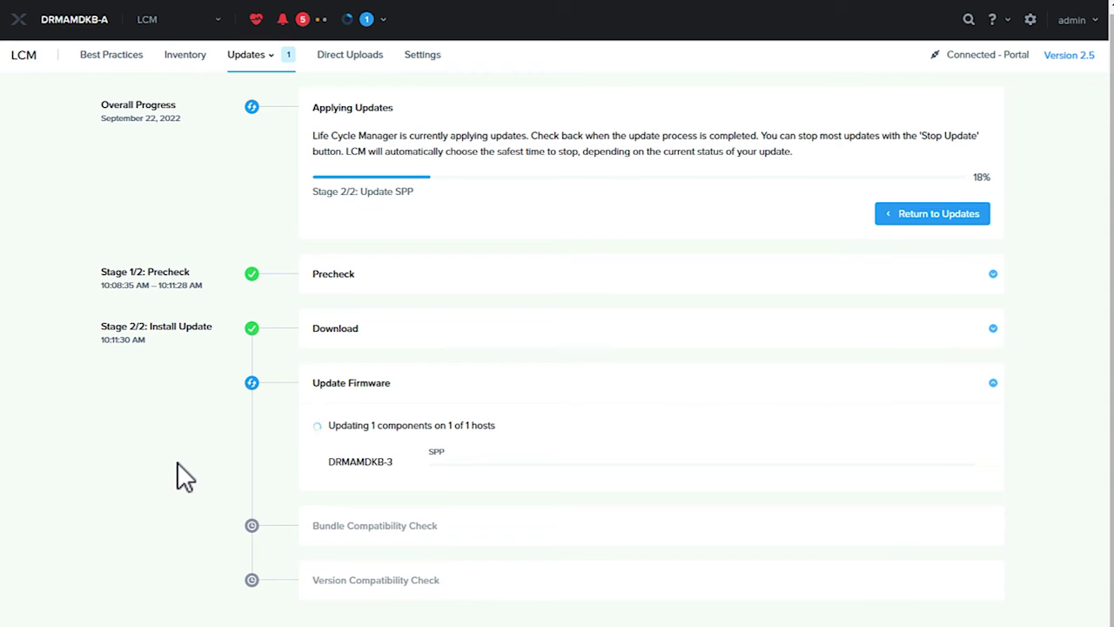
# Examine the directly uploaded software bundle's contained update and version, and the compatibility bundle entry.
pyautogui.click(348, 59)
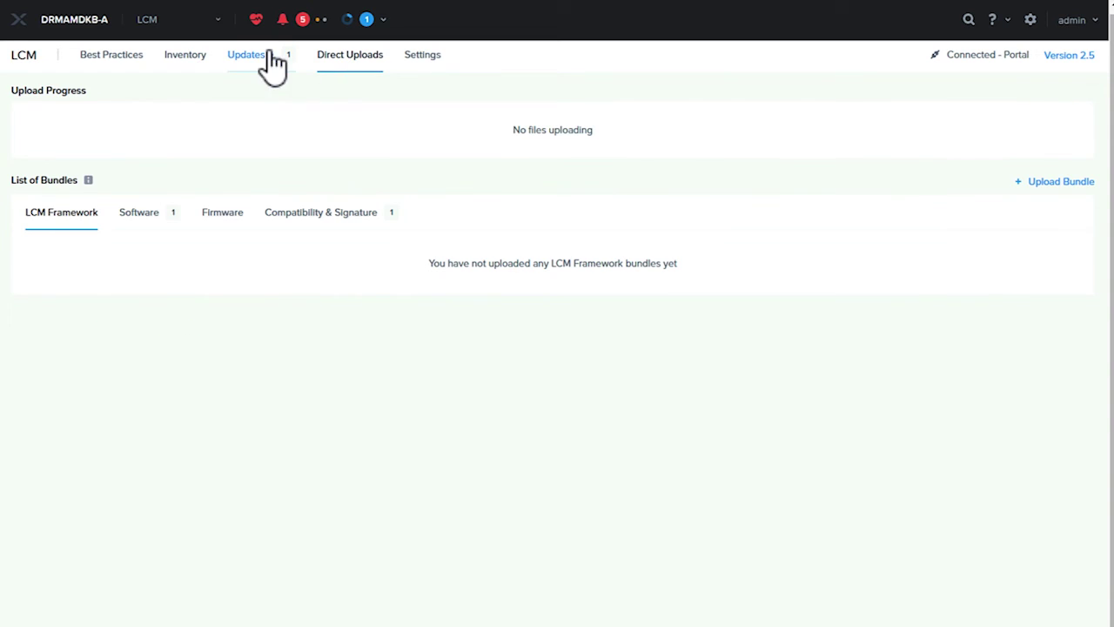
pyautogui.click(153, 232)
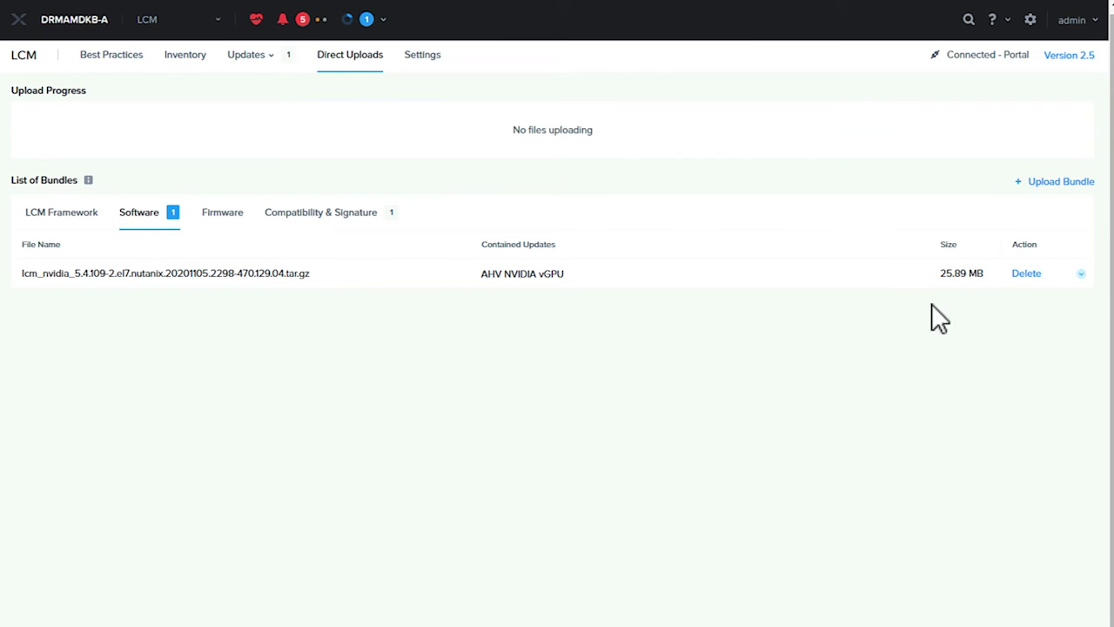
pyautogui.click(1080, 274)
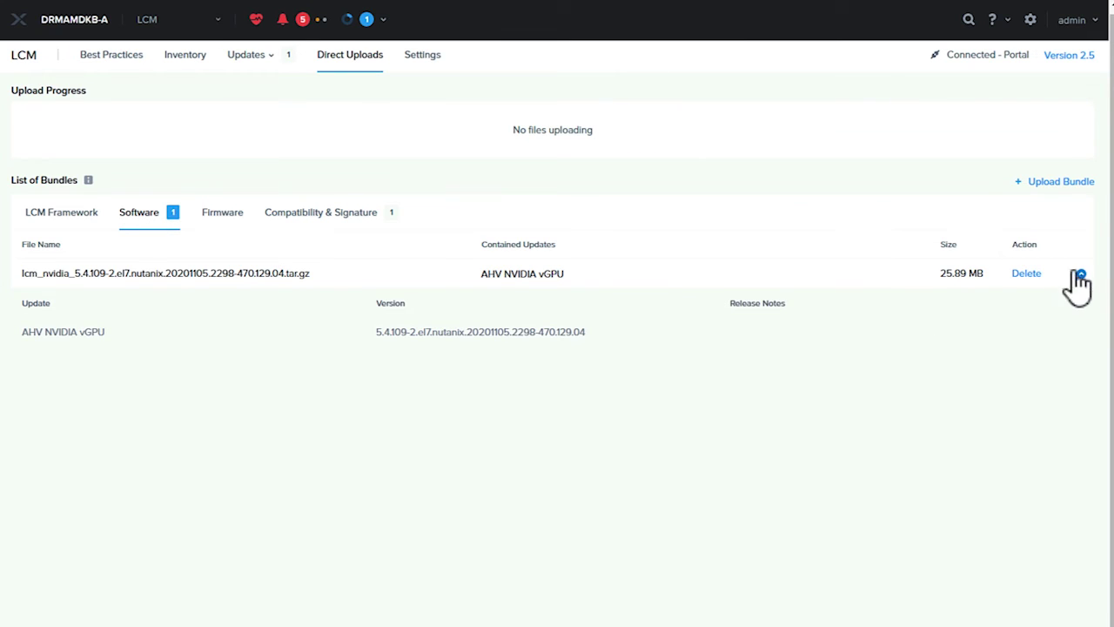
pyautogui.click(345, 219)
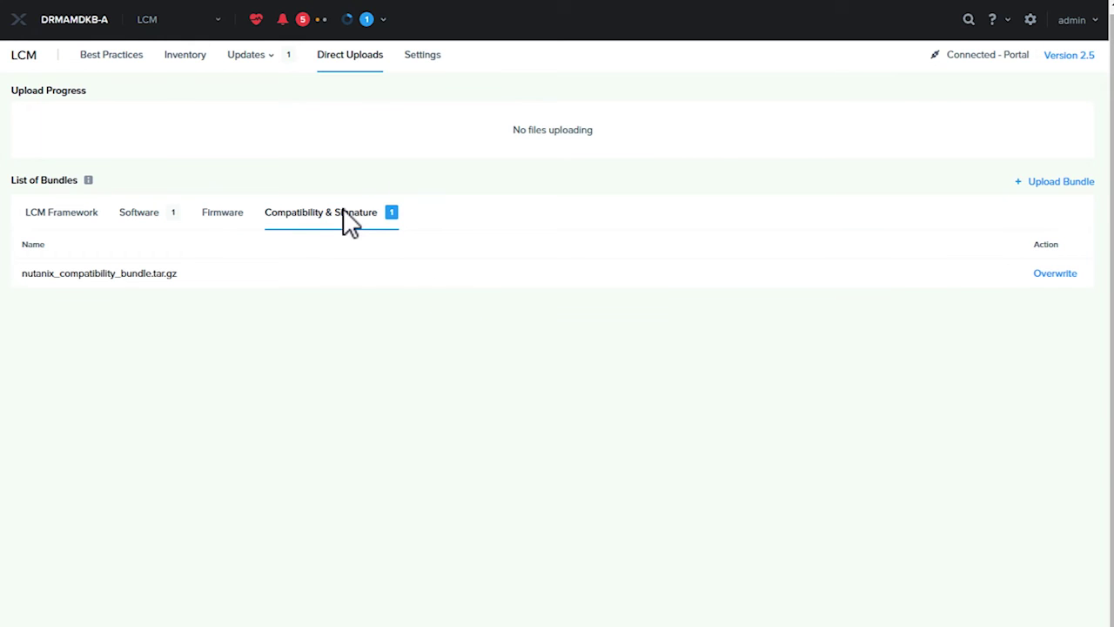
pyautogui.click(143, 217)
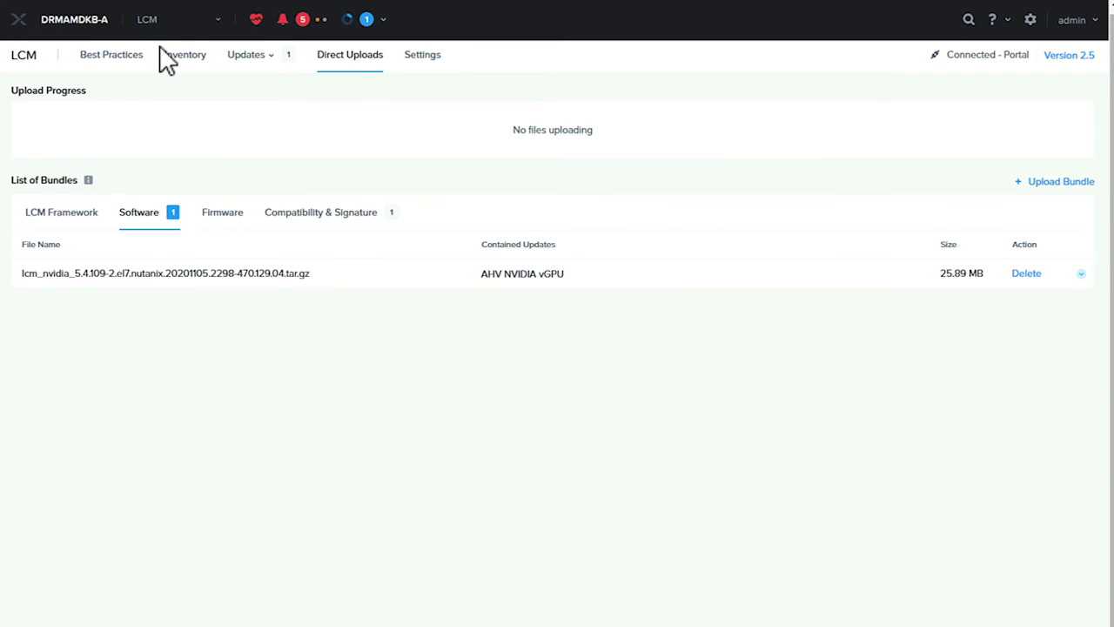
# Open the Hardware view to inspect the cluster's host table.
pyautogui.click(272, 59)
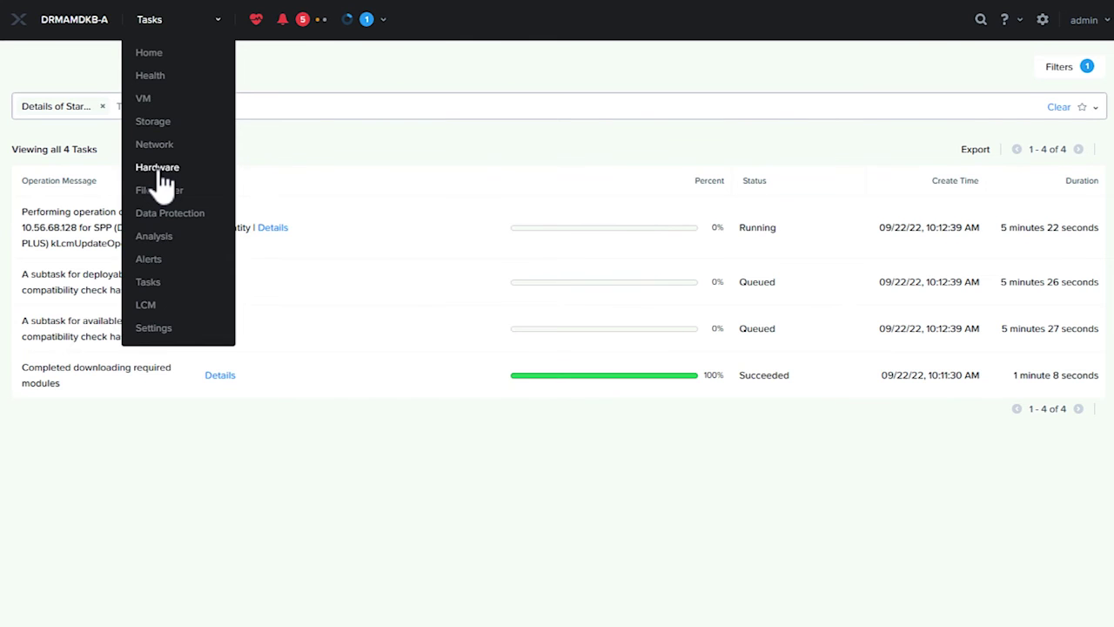
pyautogui.click(157, 169)
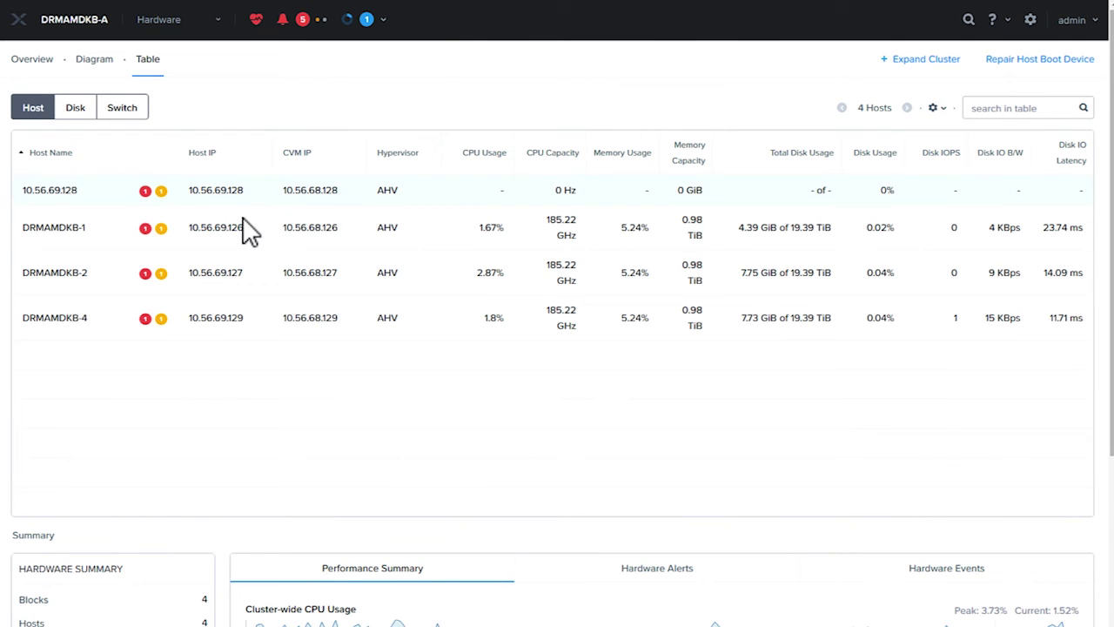
pyautogui.moveTo(162, 232)
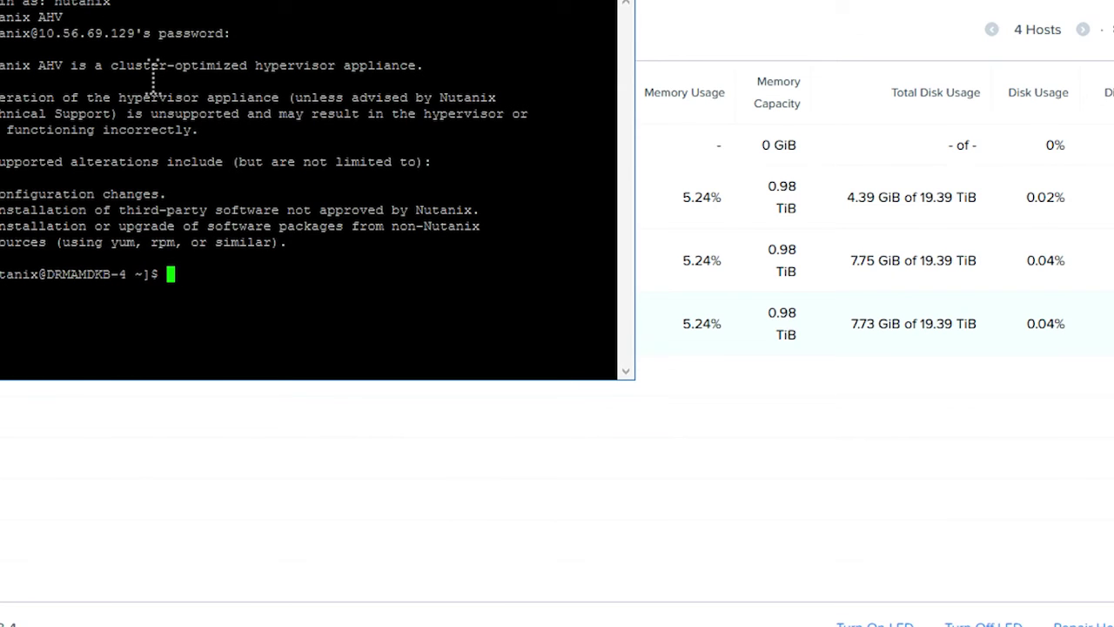
# Run nvidia-smi in the SSH session on host DRMAMDKB-4 and bring up the Downloads folder to compare driver versions.
pyautogui.write('nvidia-smi')
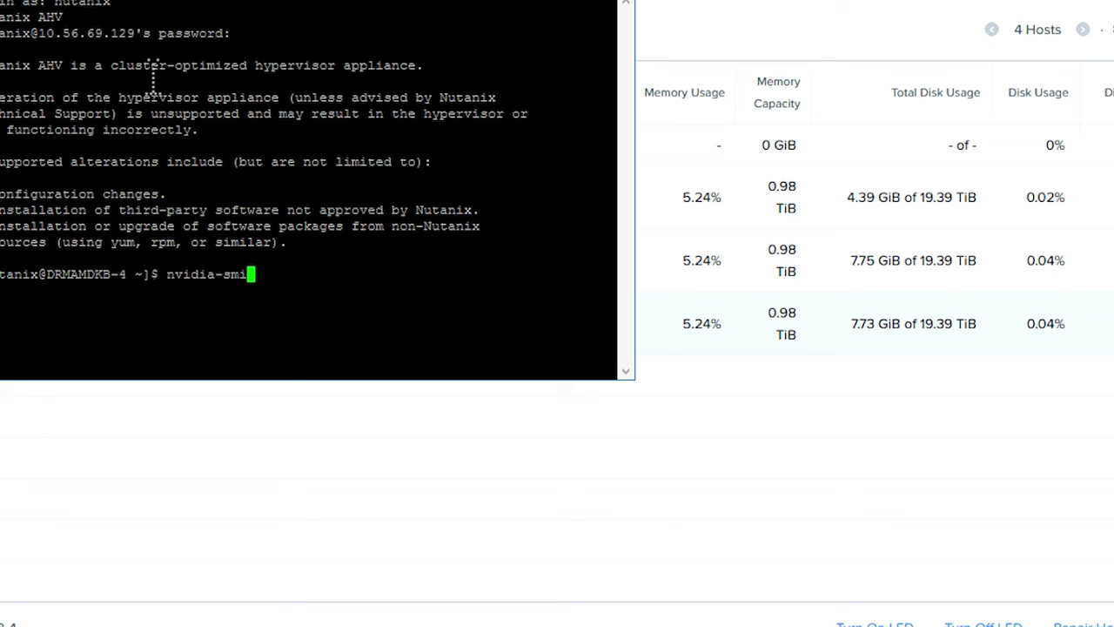
pyautogui.press('Return')
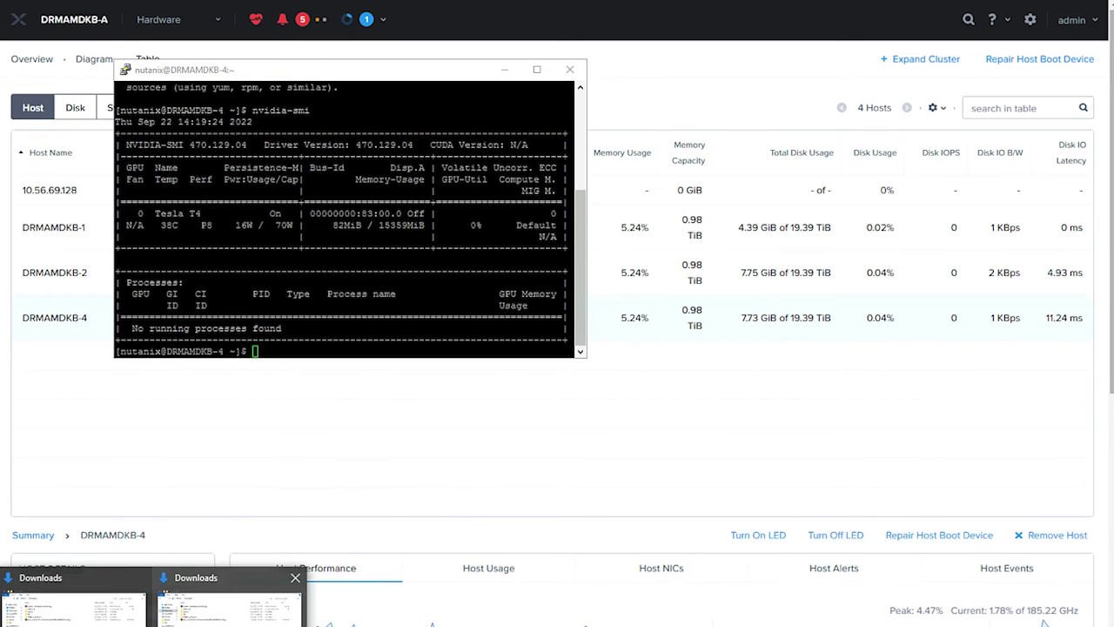
pyautogui.click(228, 600)
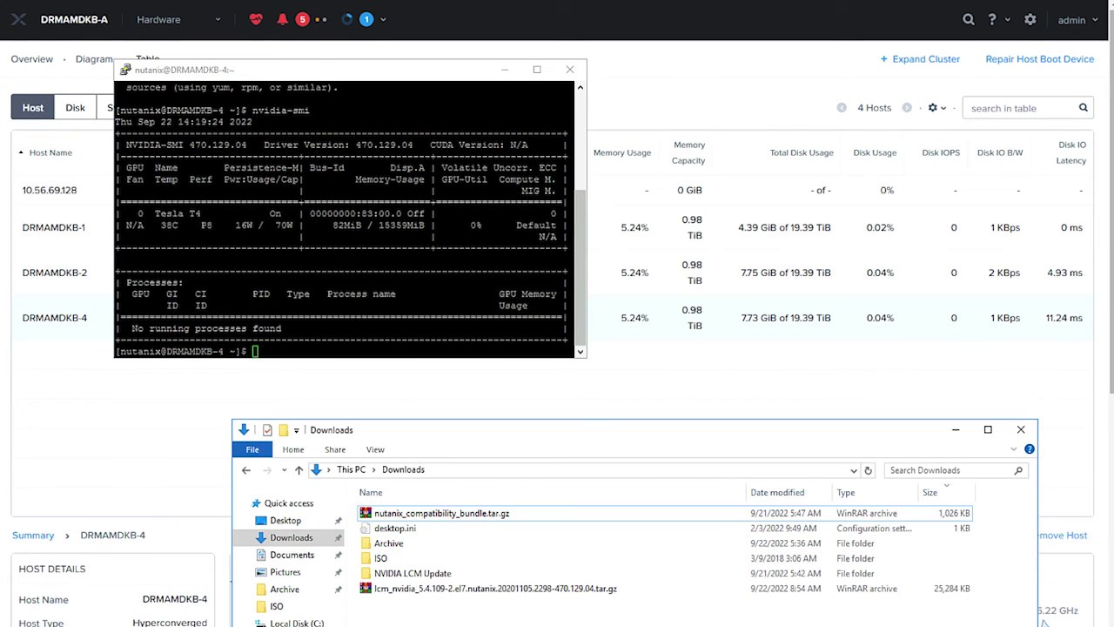